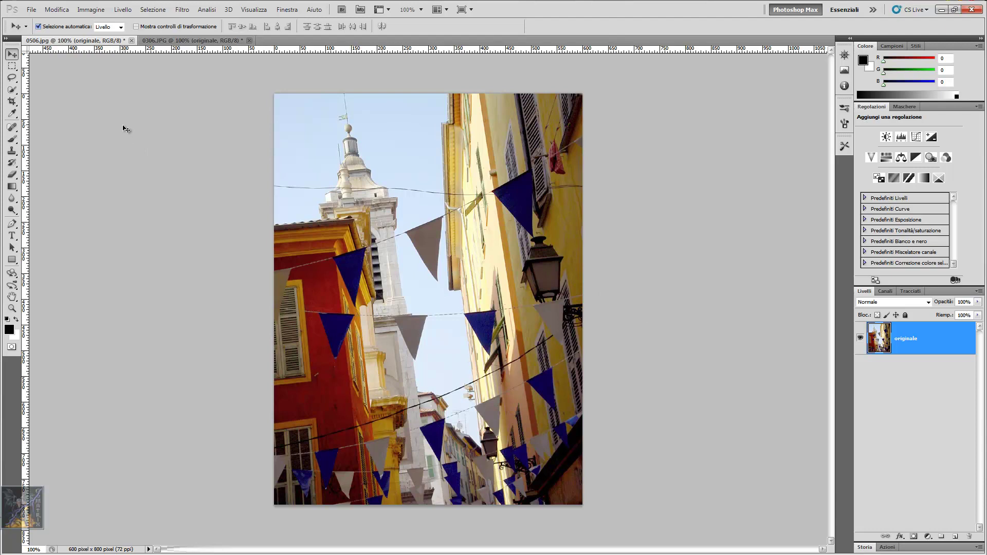
Step: Show the selection tool flyout listing Quick Selection and Magic Wand
{"action": "left_click", "coordinate": [18, 94]}
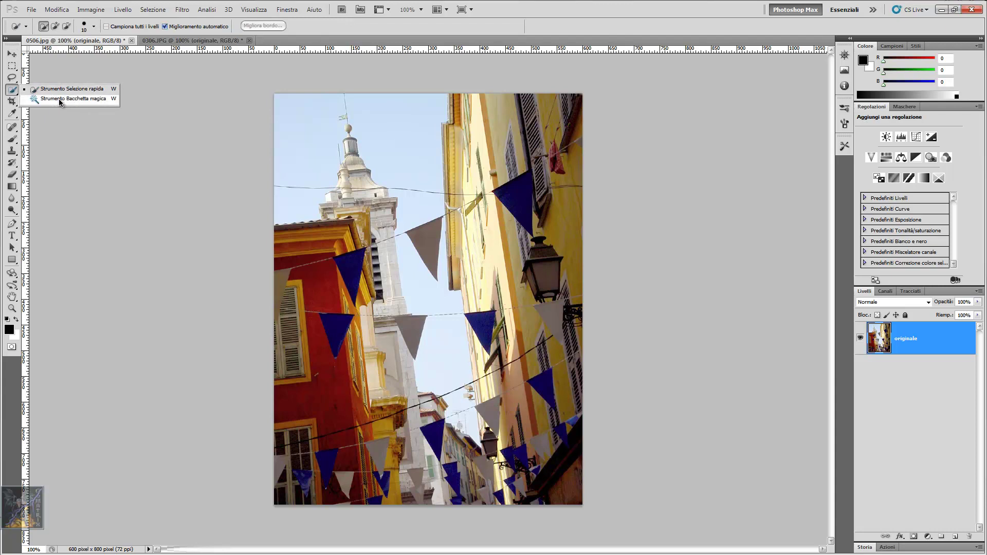
Step: Switch to the Magic Wand tool, check its empty preset list, and edit its tolerance of 10
{"action": "left_click", "coordinate": [60, 103]}
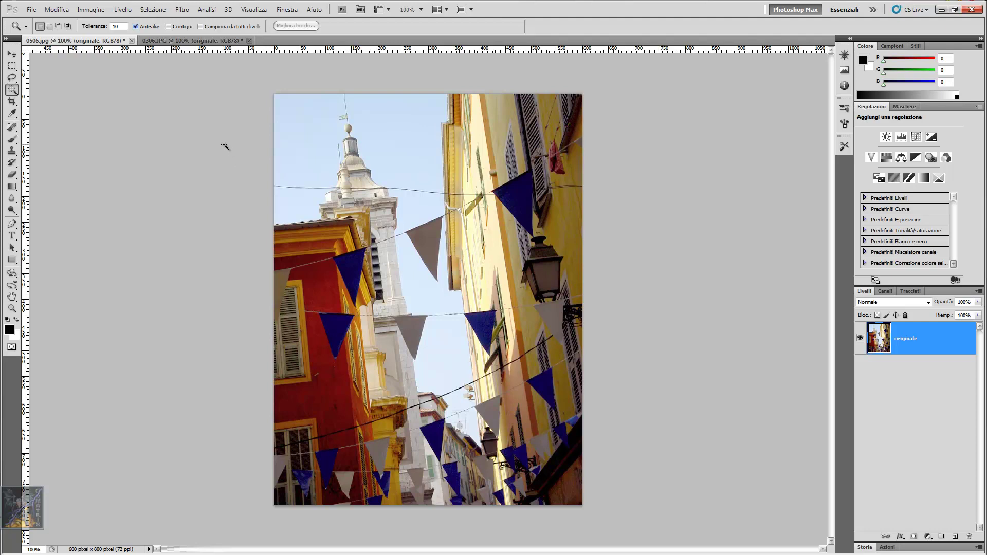
{"action": "left_click", "coordinate": [27, 26]}
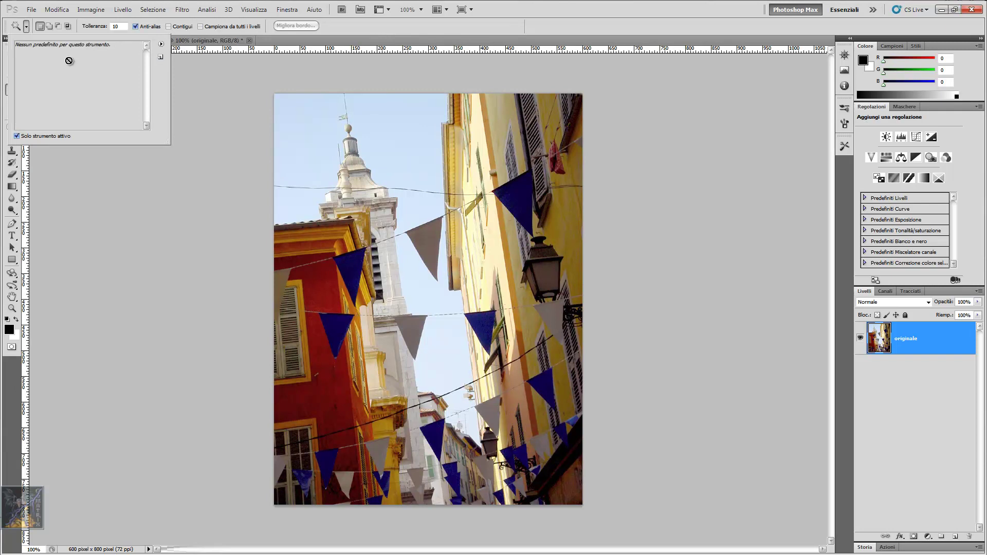
{"action": "left_click", "coordinate": [216, 40]}
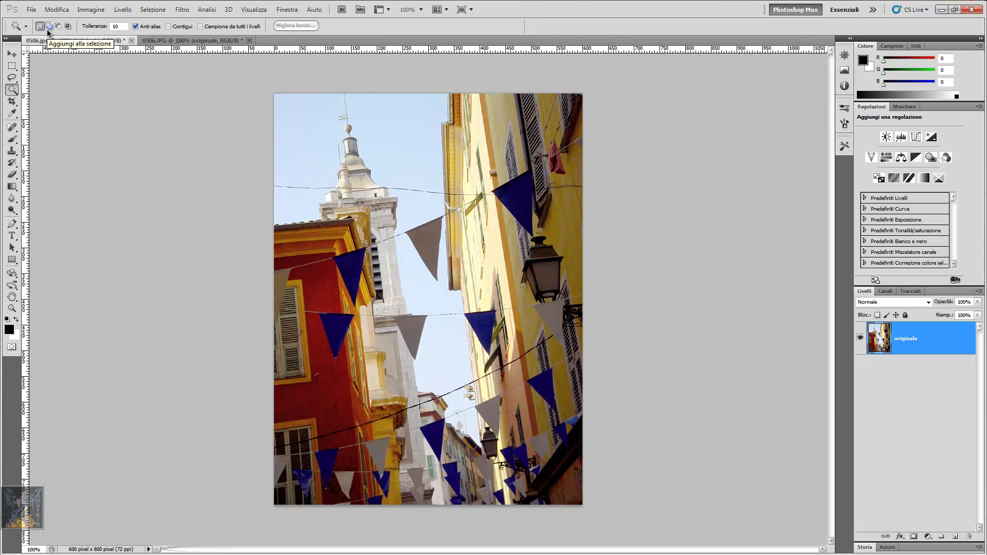
{"action": "left_click", "coordinate": [123, 27]}
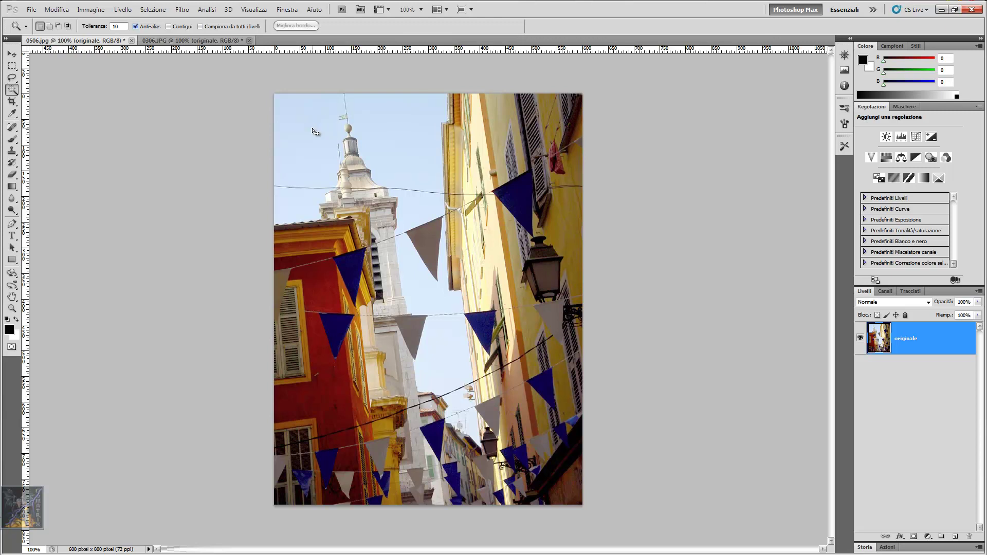
Step: Select the sky, deselect, raise the tolerance to 30, and reselect the sky
{"action": "left_click", "coordinate": [315, 132]}
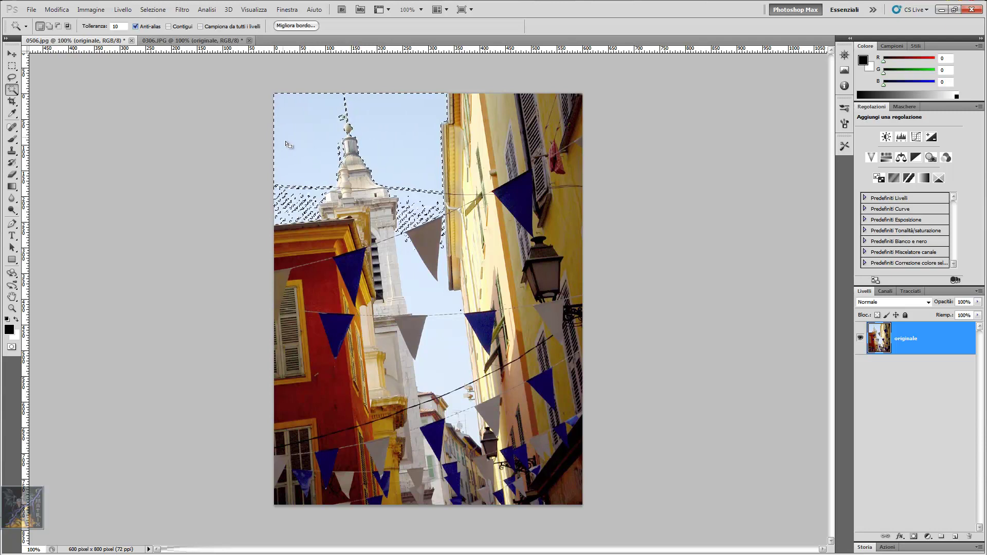
{"action": "left_click", "coordinate": [253, 138]}
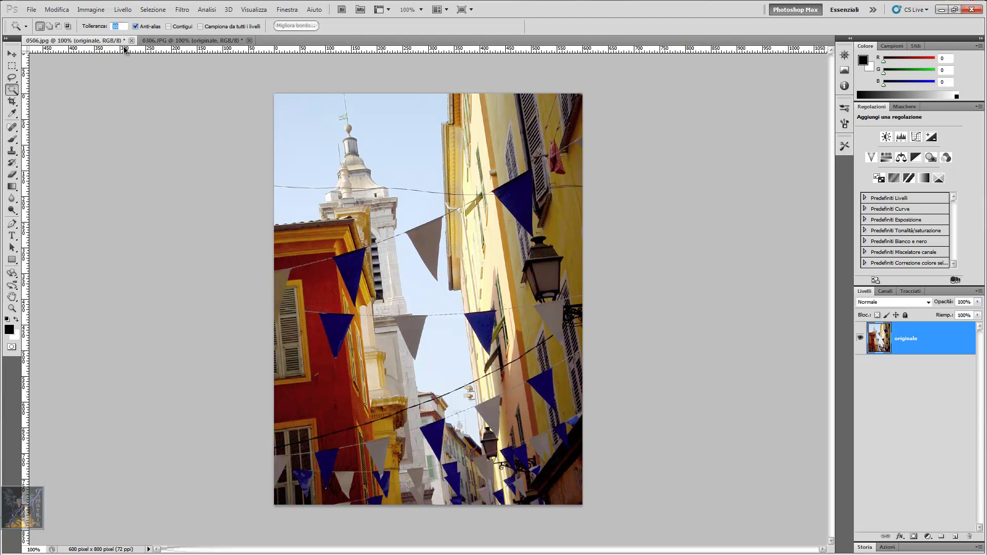
{"action": "type", "text": "30"}
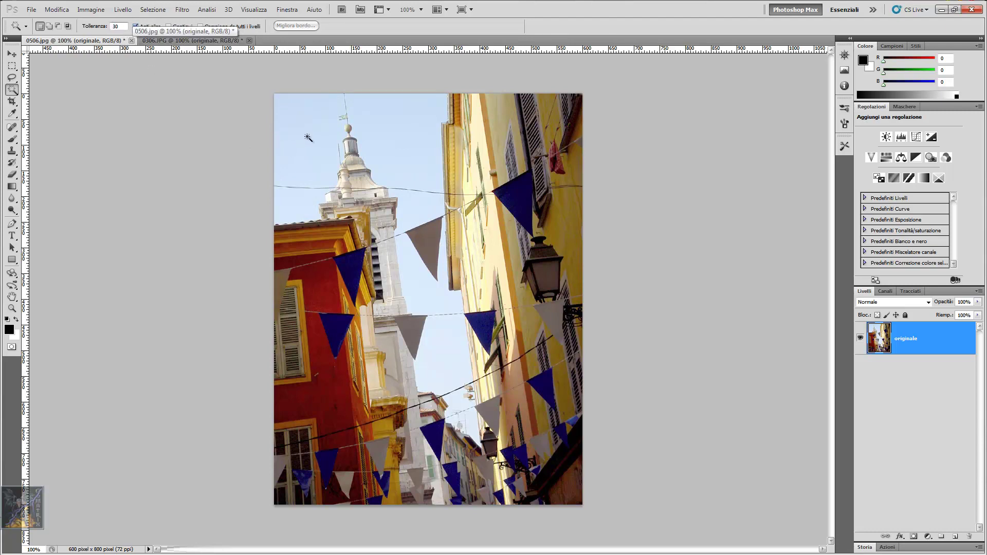
{"action": "left_click", "coordinate": [314, 142]}
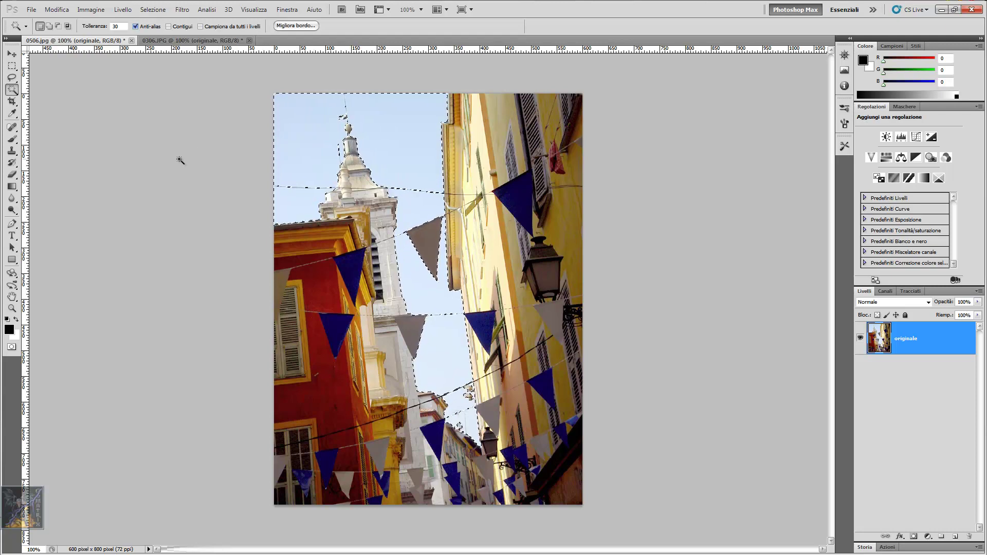
Step: Clear the sky selection, then select and deselect a single blue pennant with Contiguous on
{"action": "key", "text": "ctrl+d"}
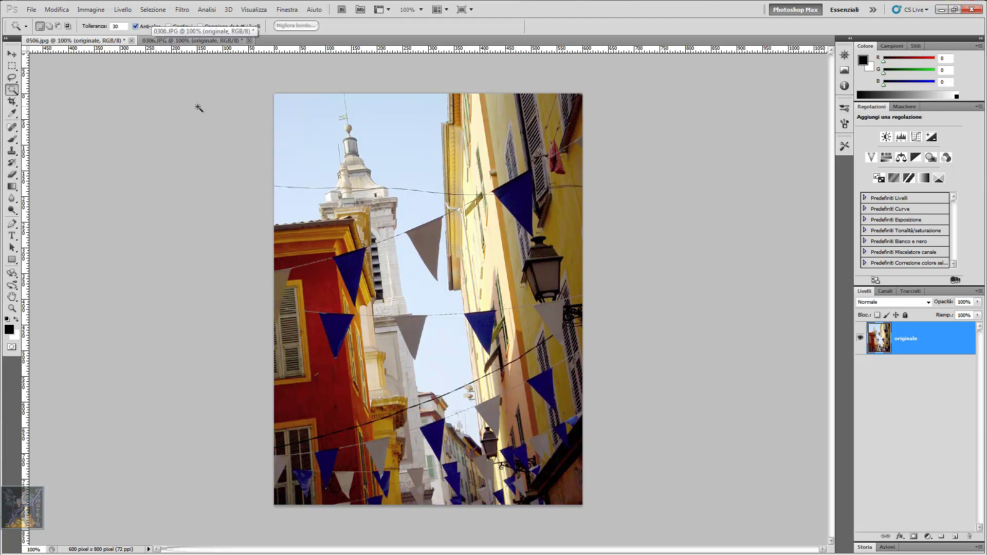
{"action": "left_click", "coordinate": [182, 27]}
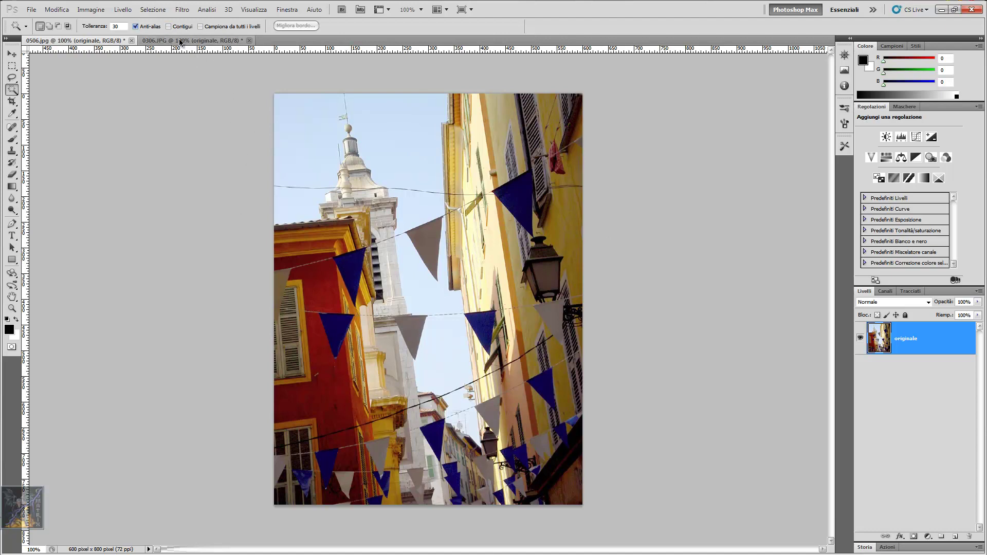
{"action": "left_click", "coordinate": [168, 26]}
{"action": "left_click", "coordinate": [335, 328]}
{"action": "key", "text": "ctrl+d"}
Step: With Contiguous off, select all dark-blue pennants at once, then clear the selection
{"action": "left_click", "coordinate": [170, 27]}
{"action": "left_click", "coordinate": [336, 329]}
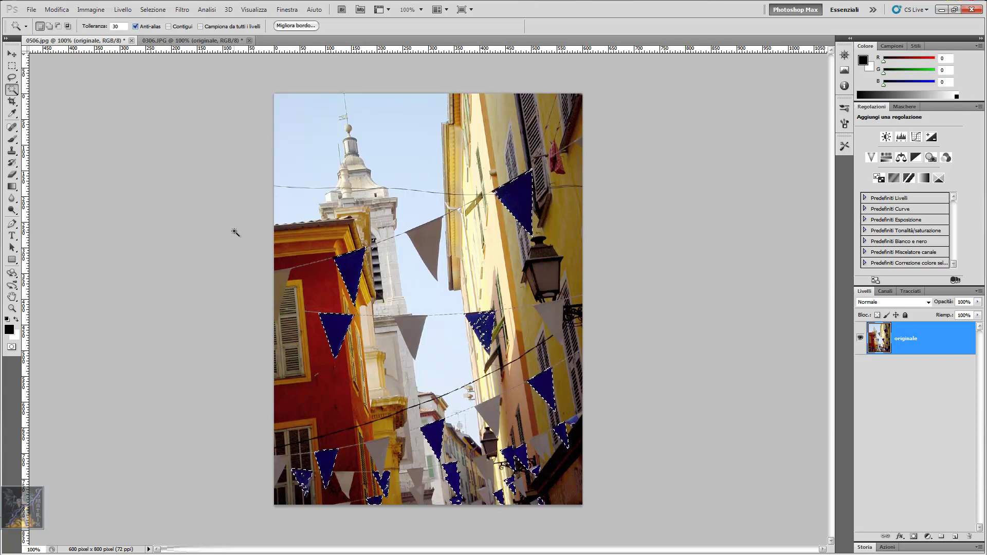
{"action": "key", "text": "ctrl+d"}
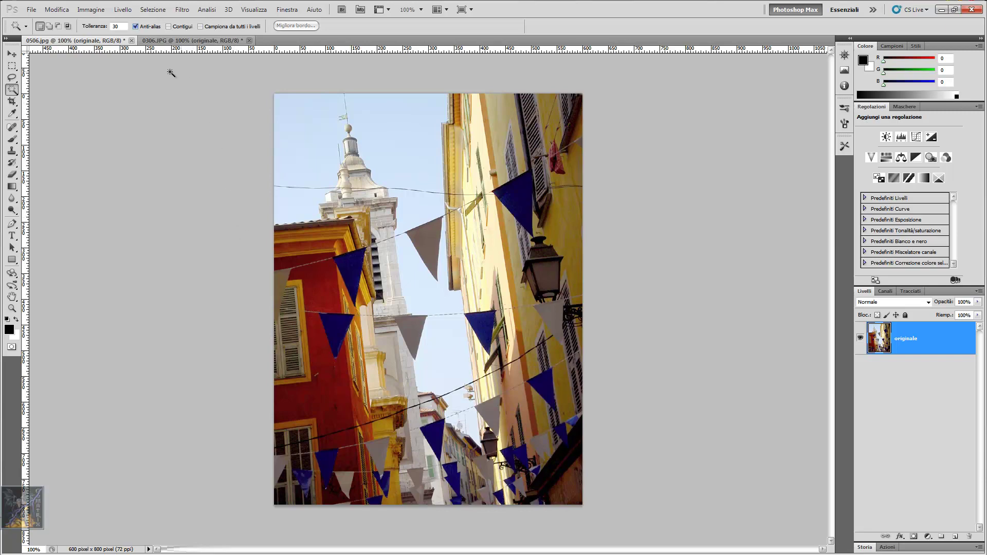
Step: Make the dog photo 0306.JPG active and switch to the Quick Selection tool
{"action": "left_click", "coordinate": [186, 42]}
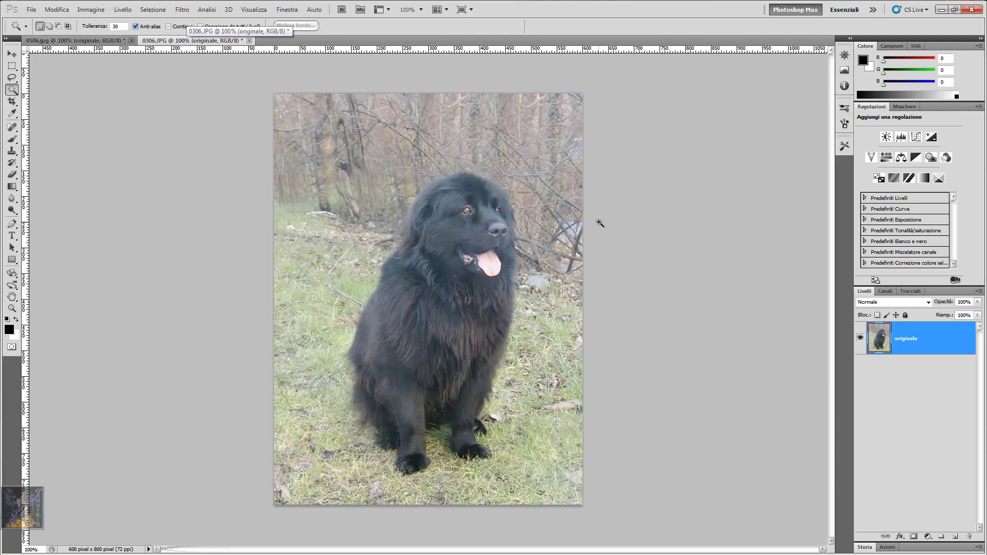
{"action": "key", "text": "shift+w"}
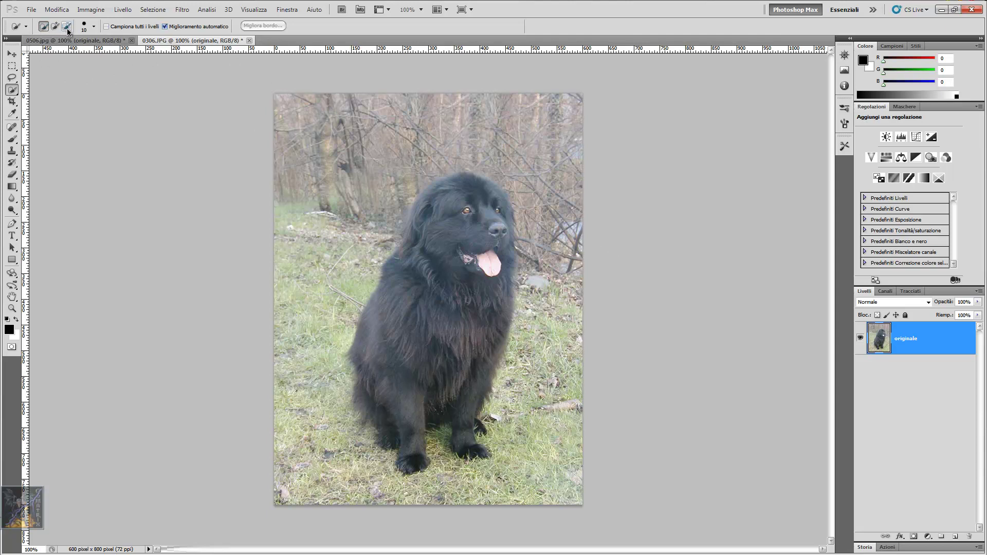
Step: Set the quick selection brush to 10 px in Add to selection mode
{"action": "left_click", "coordinate": [25, 26]}
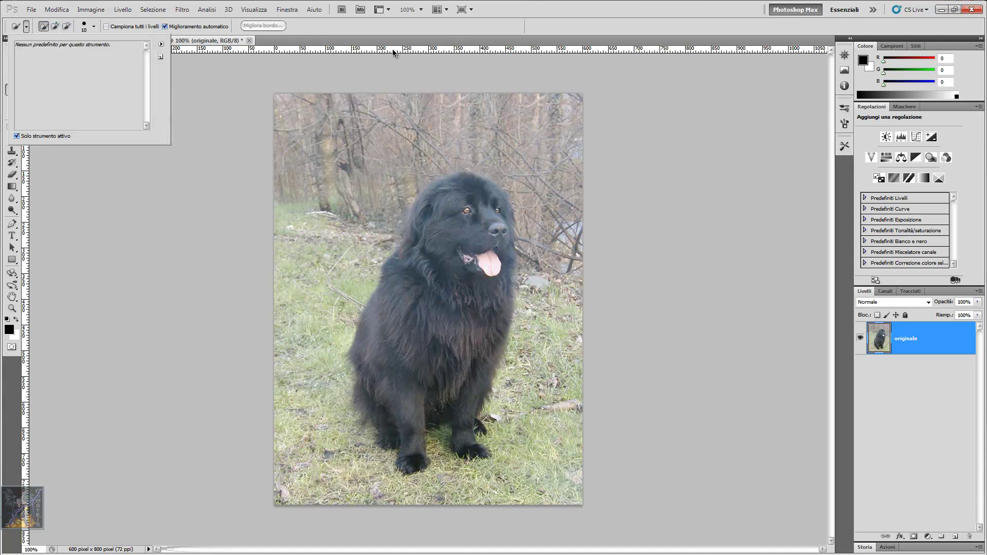
{"action": "left_click", "coordinate": [371, 32]}
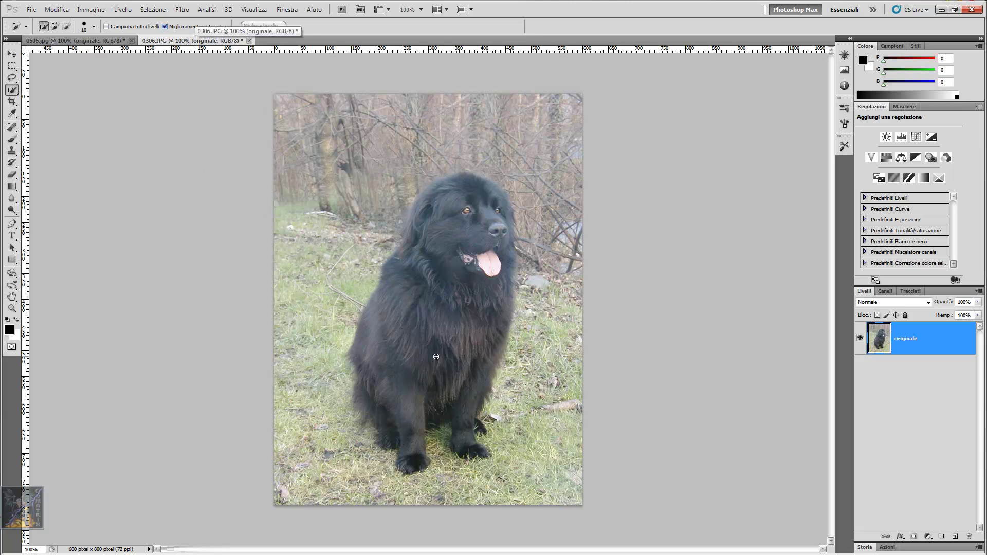
{"action": "left_click", "coordinate": [94, 27]}
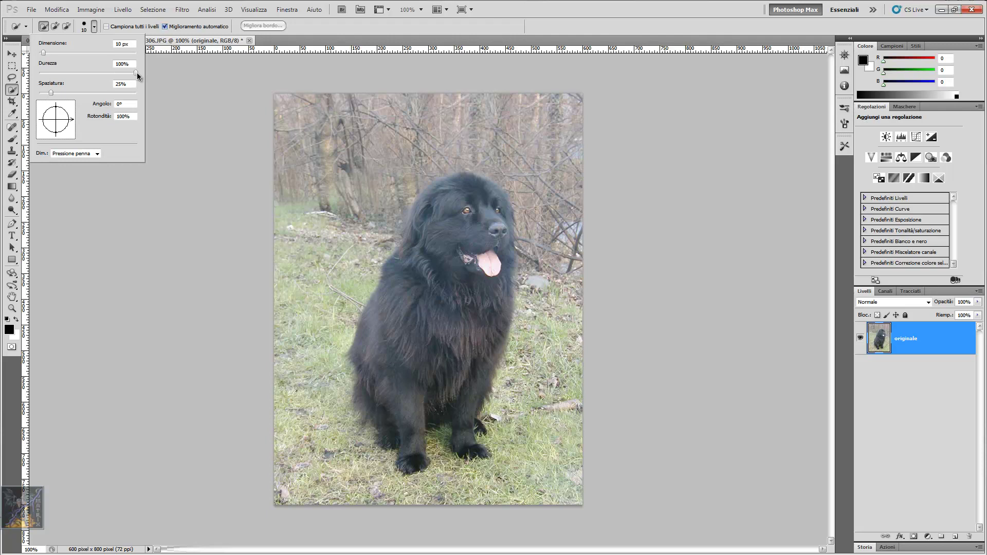
{"action": "mouse_move", "coordinate": [136, 73]}
{"action": "left_mouse_down"}
{"action": "mouse_move", "coordinate": [39, 73]}
{"action": "mouse_move", "coordinate": [147, 82]}
{"action": "left_mouse_up"}
{"action": "left_click", "coordinate": [315, 32]}
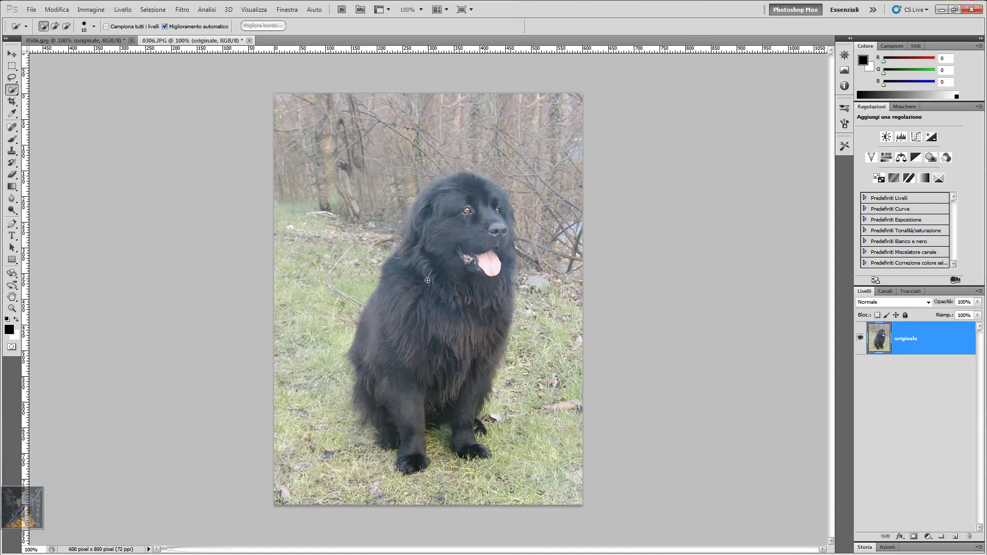
{"action": "left_click", "coordinate": [94, 27]}
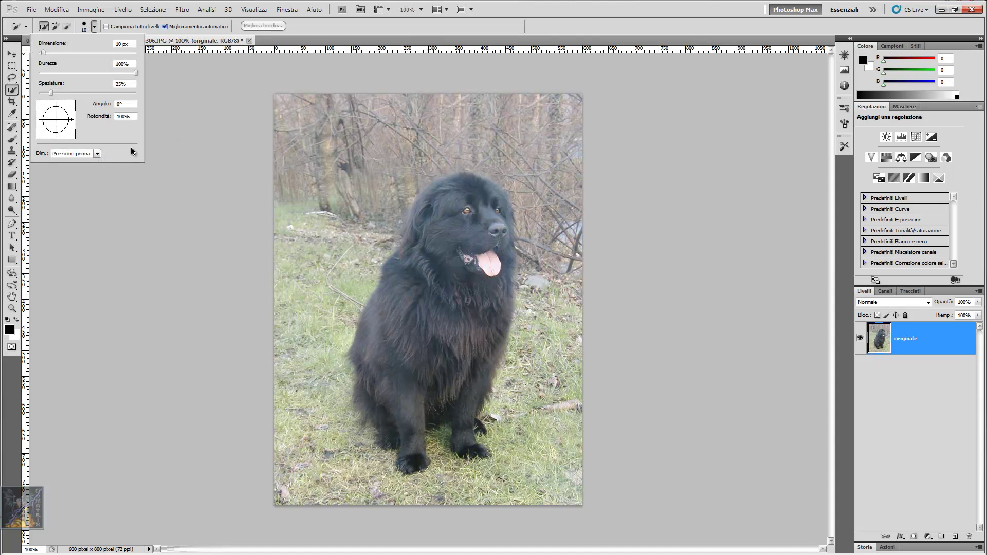
{"action": "left_click", "coordinate": [311, 72]}
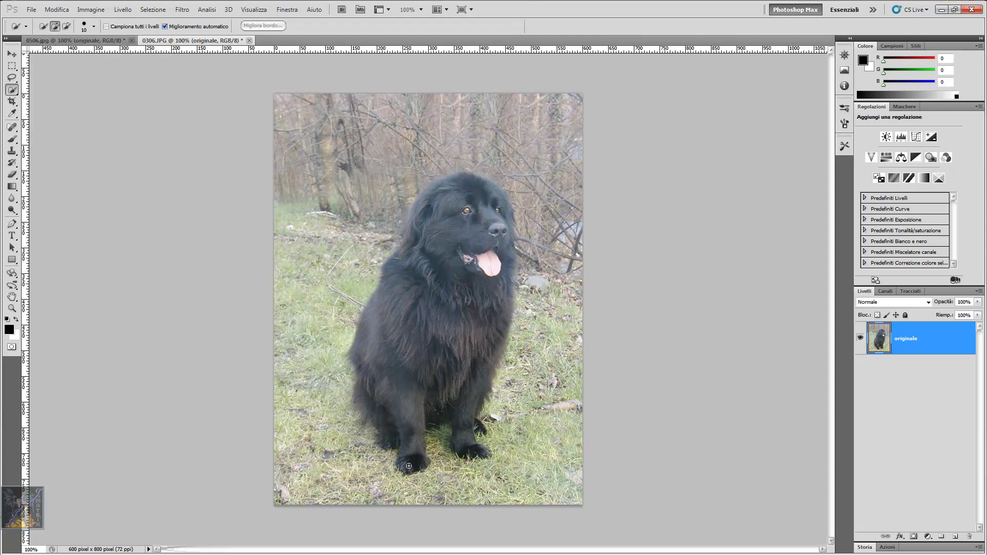
Step: Paint the quick selection over the dog's front paw, body, head, ear and chest
{"action": "left_click_drag", "start_coordinate": [413, 444], "coordinate": [374, 348]}
{"action": "mouse_move", "coordinate": [375, 347]}
{"action": "left_mouse_down"}
{"action": "mouse_move", "coordinate": [469, 193]}
{"action": "mouse_move", "coordinate": [425, 210]}
{"action": "left_mouse_up"}
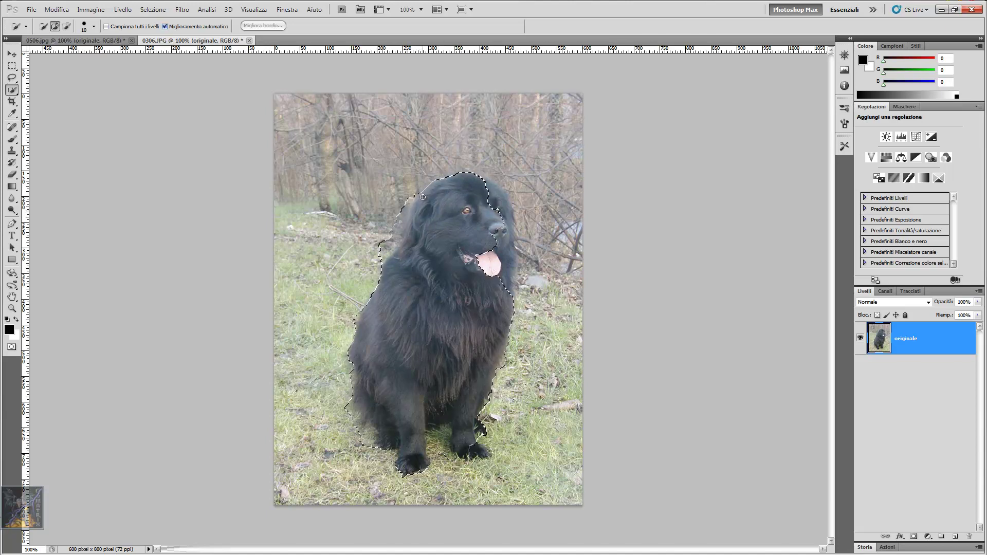
{"action": "left_click_drag", "start_coordinate": [470, 192], "coordinate": [521, 270]}
{"action": "left_click_drag", "start_coordinate": [479, 451], "coordinate": [477, 446]}
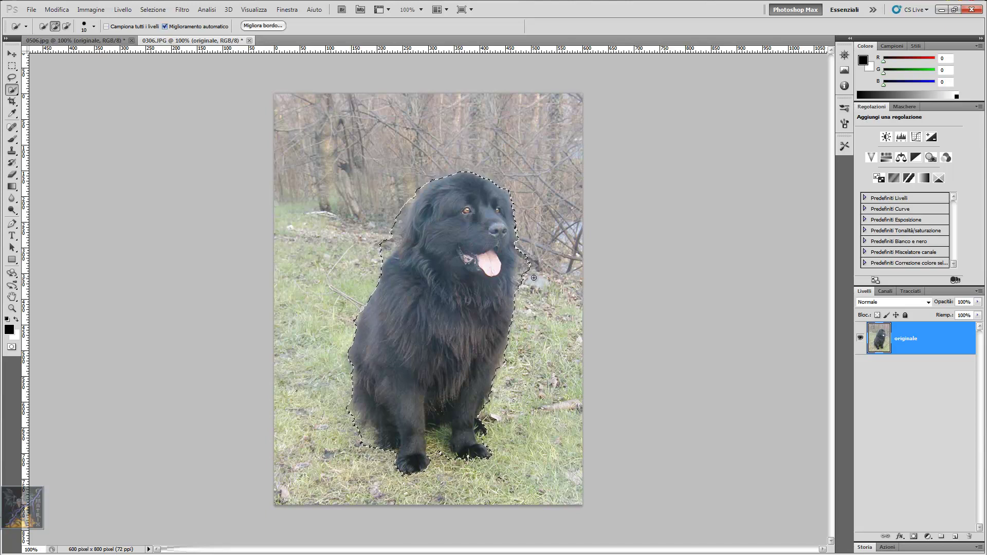
Step: Subtract the background beside the head and the grass near the lower-left leg
{"action": "key", "text": "alt"}
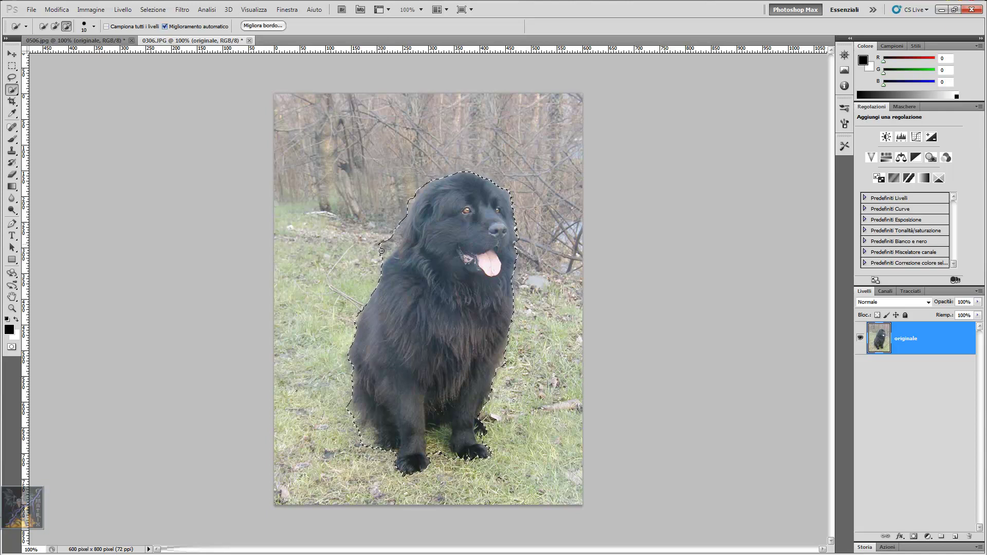
{"action": "left_click_drag", "start_coordinate": [390, 242], "coordinate": [399, 216]}
{"action": "key", "text": "alt"}
{"action": "key", "text": "alt"}
{"action": "mouse_move", "coordinate": [370, 428]}
{"action": "left_mouse_down"}
{"action": "mouse_move", "coordinate": [438, 459]}
{"action": "mouse_move", "coordinate": [458, 454]}
{"action": "left_mouse_up"}
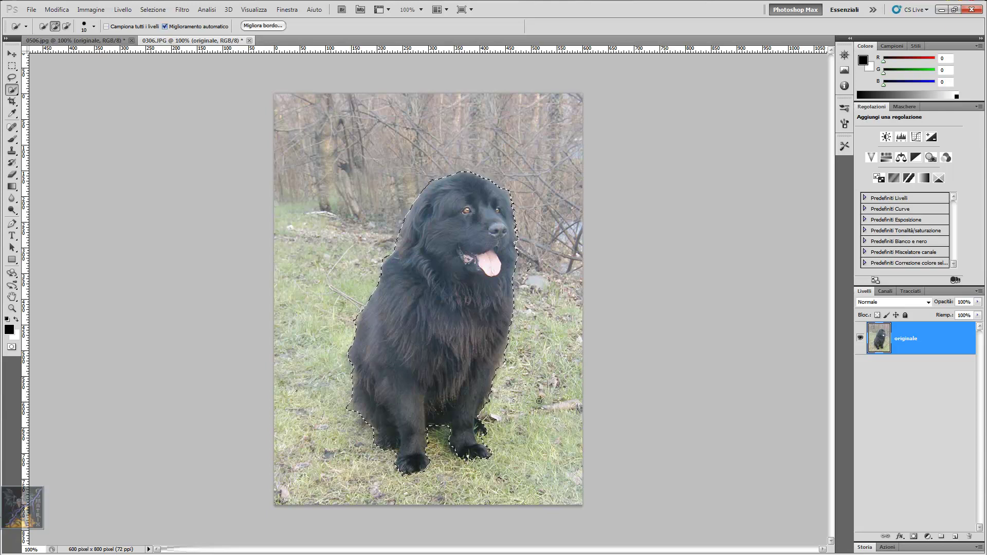
{"action": "key", "text": "alt"}
Step: Add a Curves layer masked to the dog and pull two curve points down to darken it
{"action": "left_click", "coordinate": [917, 137]}
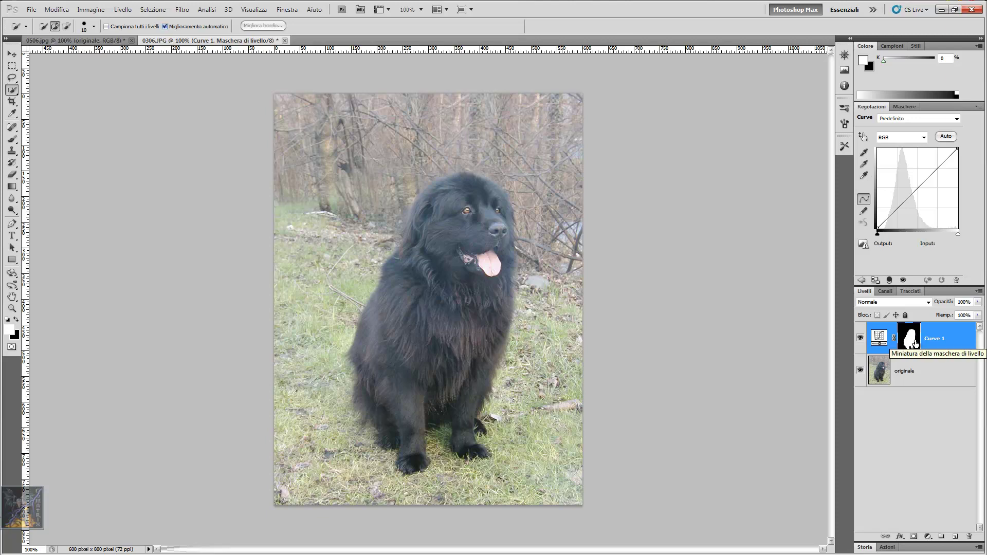
{"action": "left_click_drag", "start_coordinate": [941, 169], "coordinate": [940, 173]}
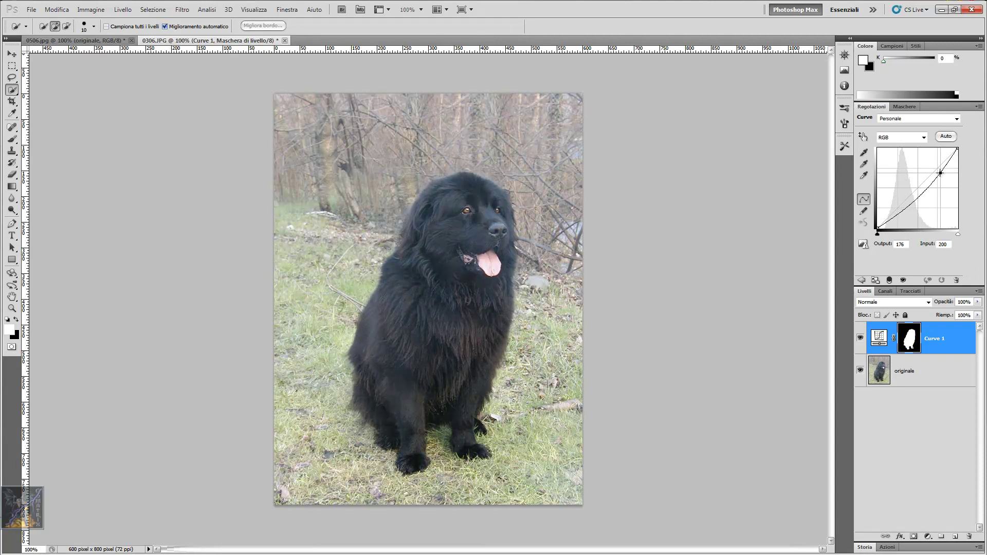
{"action": "left_click_drag", "start_coordinate": [896, 211], "coordinate": [905, 208]}
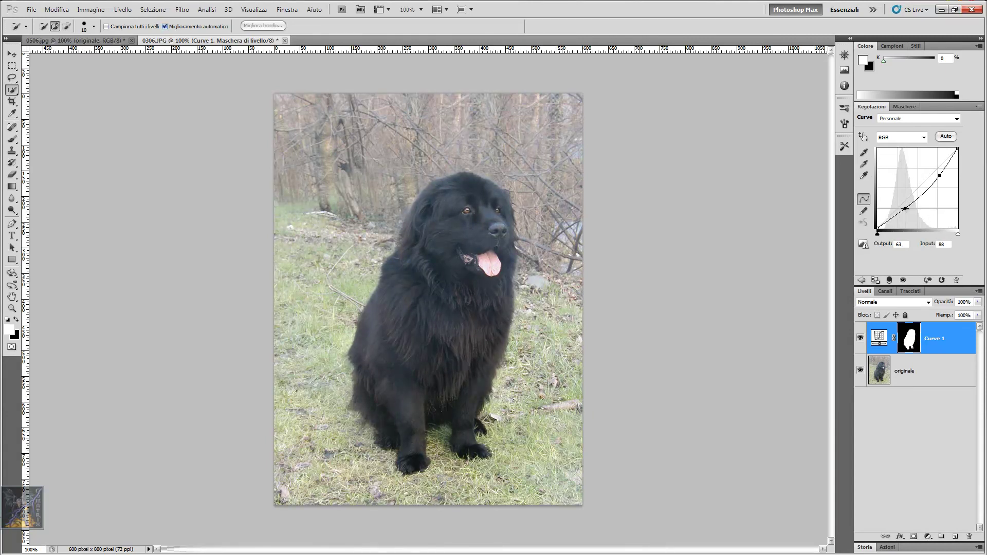
{"action": "left_click_drag", "start_coordinate": [904, 209], "coordinate": [906, 208]}
{"action": "left_click", "coordinate": [863, 280]}
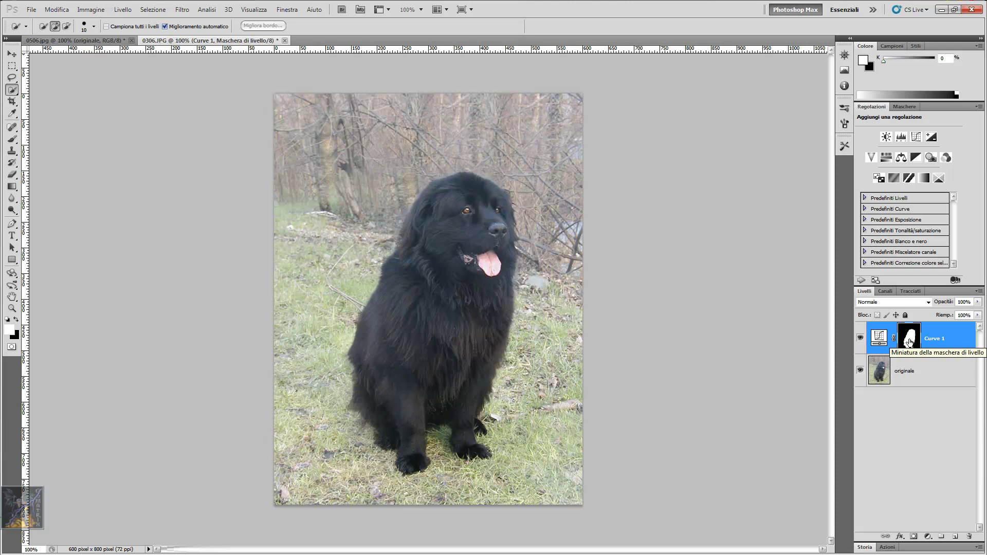
Step: Ctrl-click the Curves 1 mask thumbnail to reload the dog selection
{"action": "left_click", "coordinate": [909, 342], "text": "ctrl"}
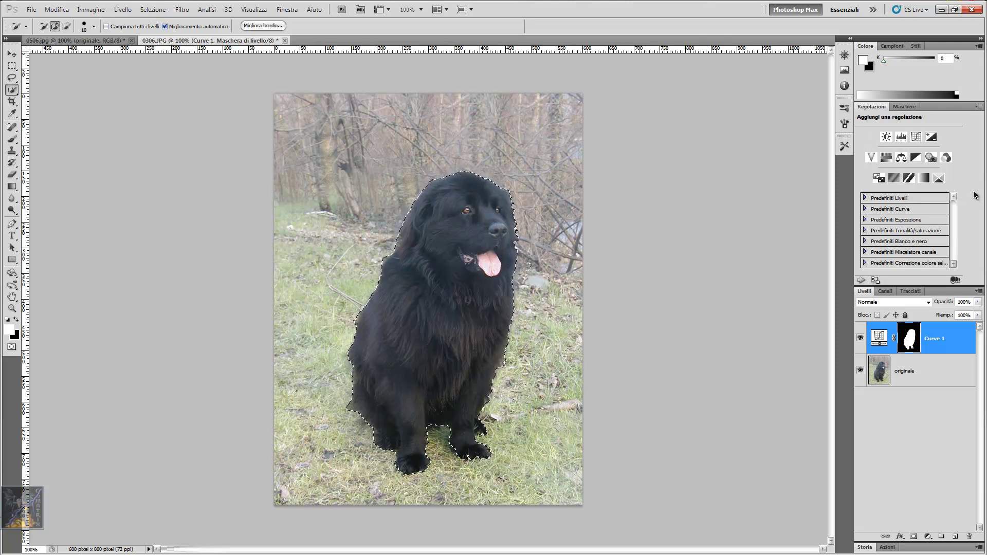
Step: Add a Photo Filter layer masked to the dog with a deep blue filter colour
{"action": "left_click", "coordinate": [931, 158]}
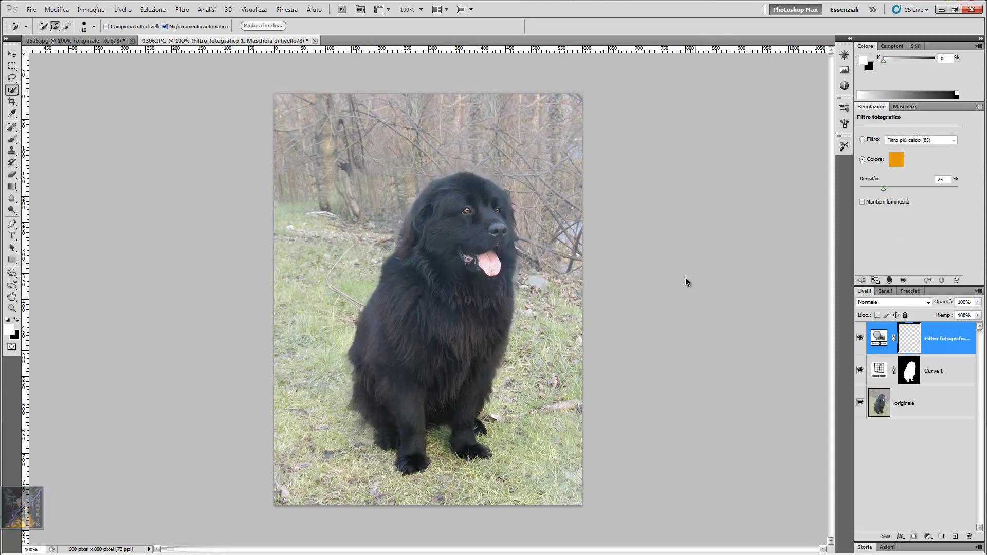
{"action": "left_click", "coordinate": [898, 155]}
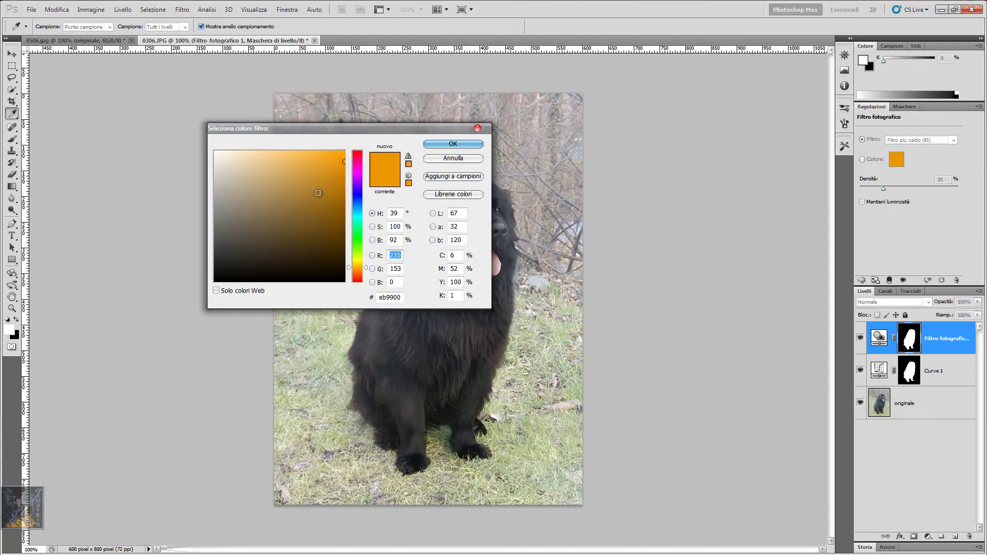
{"action": "left_click", "coordinate": [358, 208]}
{"action": "left_click_drag", "start_coordinate": [358, 208], "coordinate": [359, 195]}
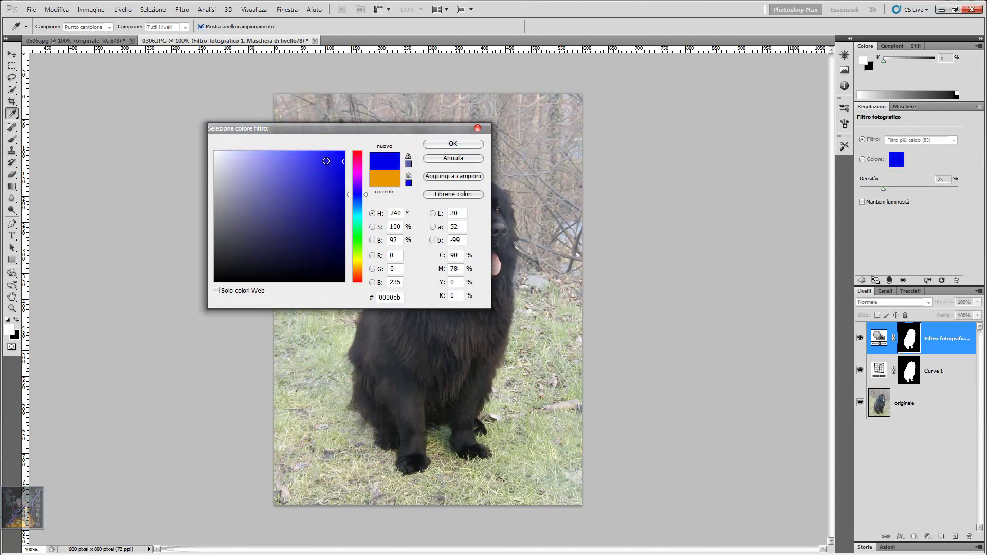
{"action": "left_click_drag", "start_coordinate": [326, 161], "coordinate": [317, 162]}
{"action": "left_click", "coordinate": [453, 144]}
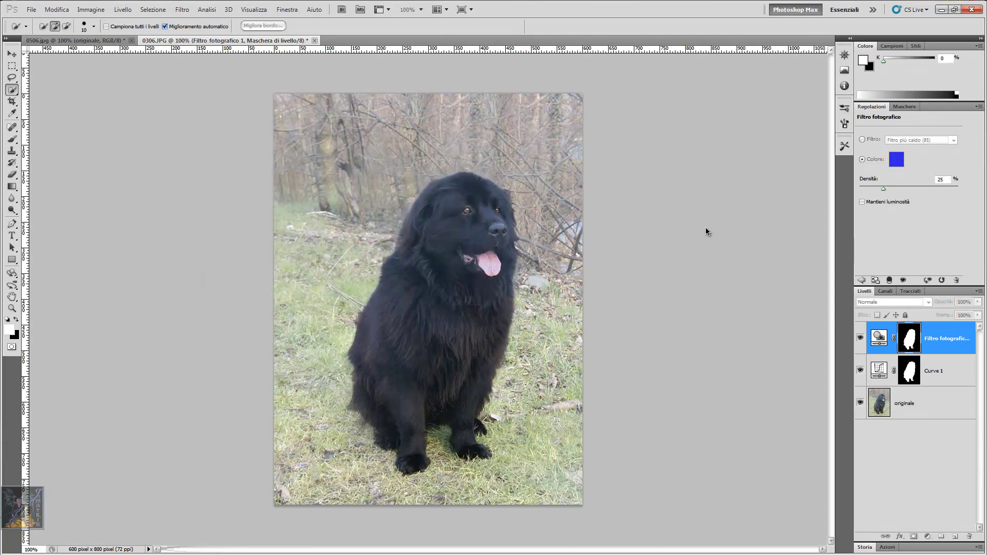
Step: Set the Photo Filter density to 50%
{"action": "double_click", "coordinate": [941, 179]}
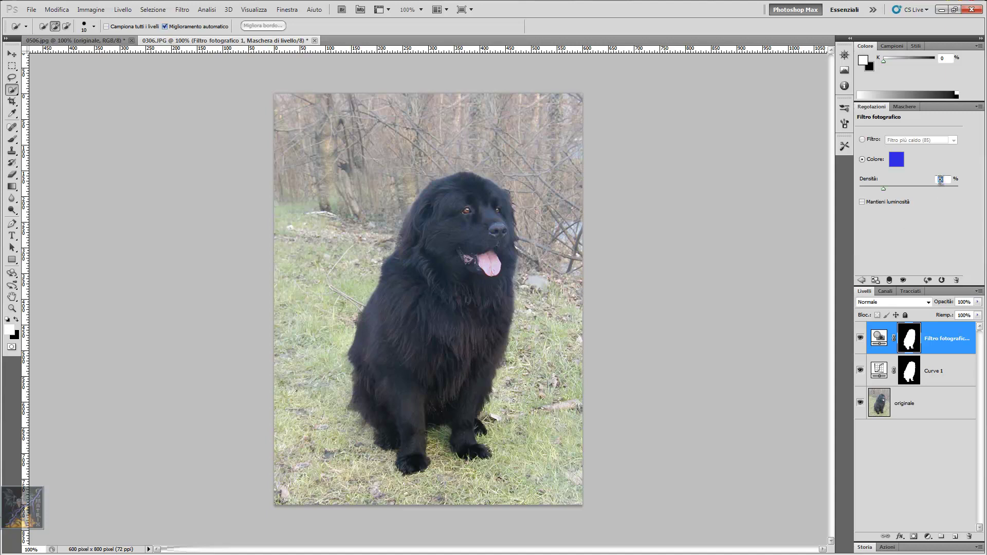
{"action": "type", "text": "50"}
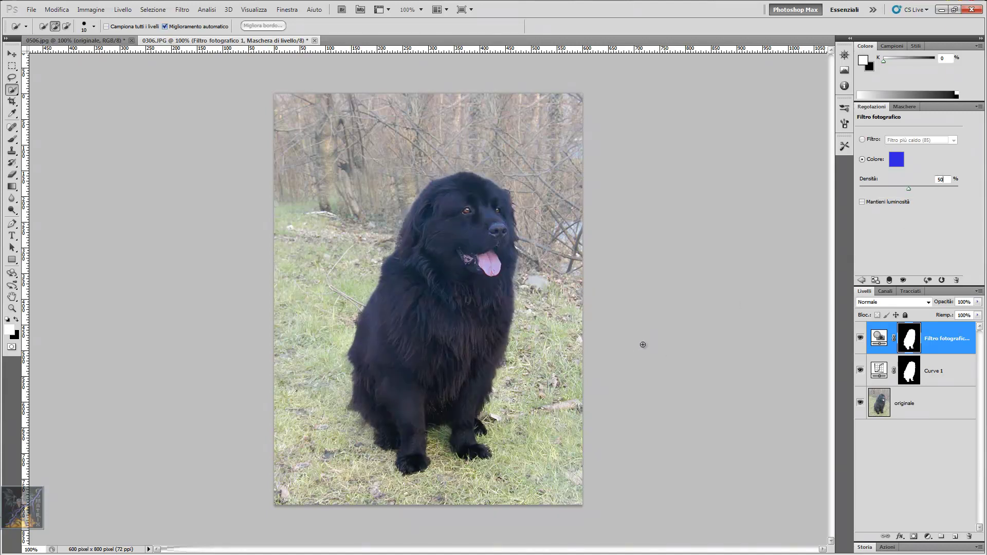
{"action": "left_click", "coordinate": [862, 281]}
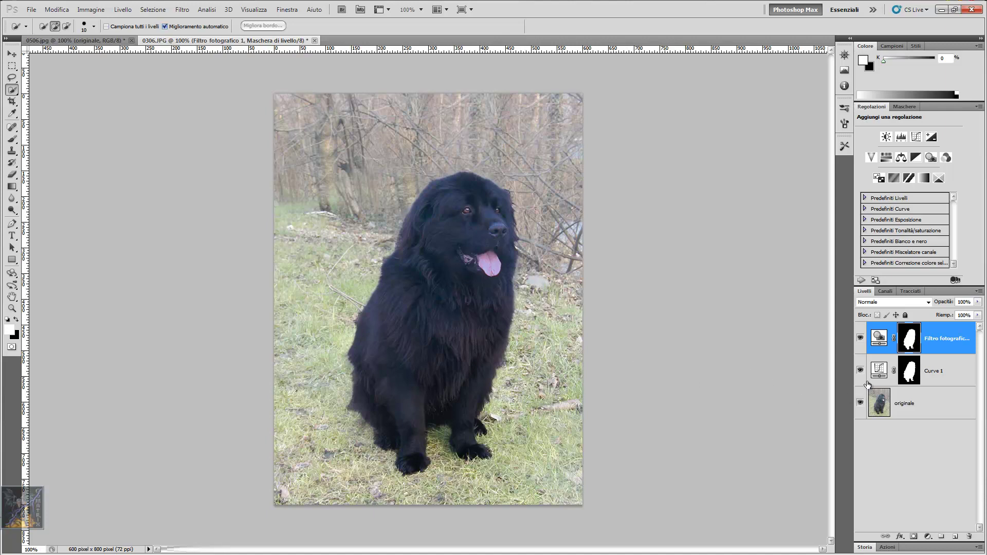
{"action": "left_click", "coordinate": [861, 338]}
{"action": "left_click", "coordinate": [861, 369]}
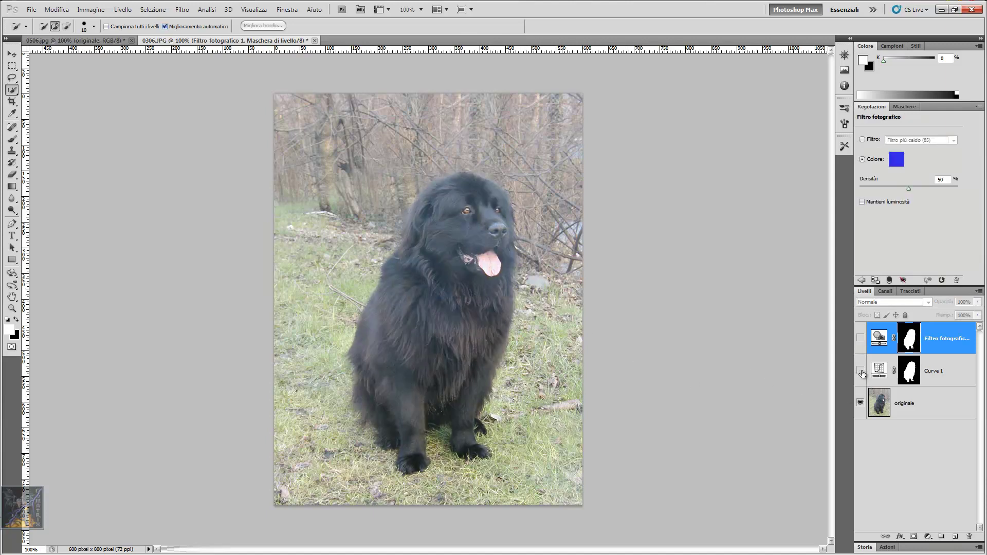
{"action": "left_click", "coordinate": [861, 370]}
{"action": "left_click", "coordinate": [860, 338]}
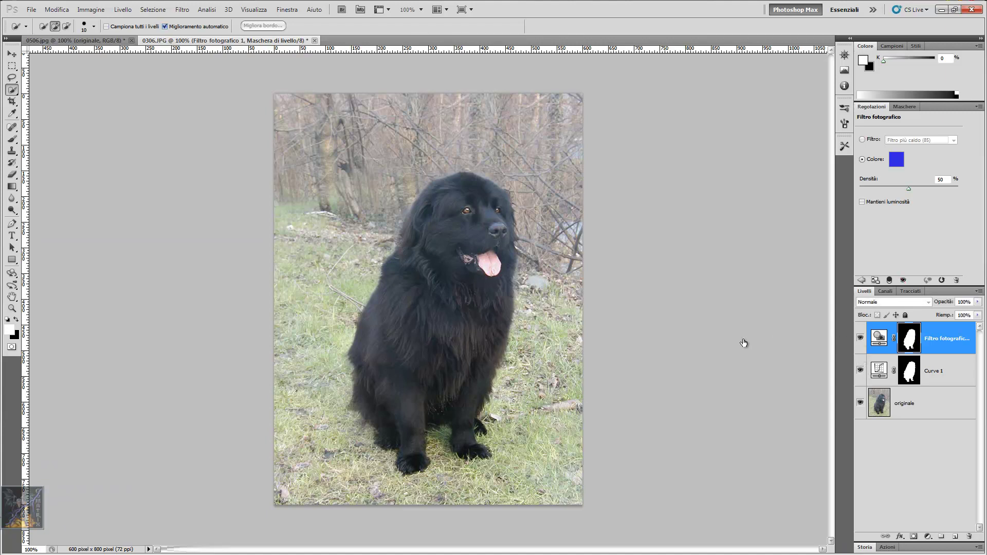